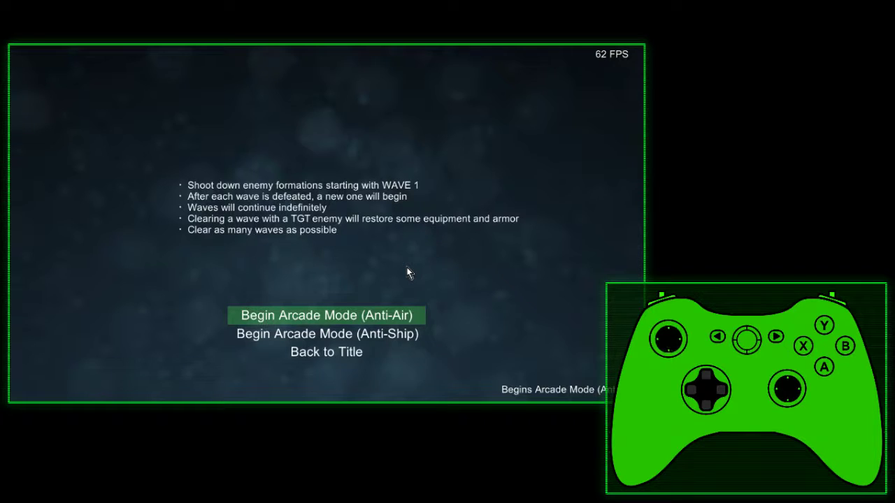
# Compare the anti-ship and anti-air arcade modes, then bring up the aircraft list
pyautogui.press('Down')
pyautogui.press('Up')
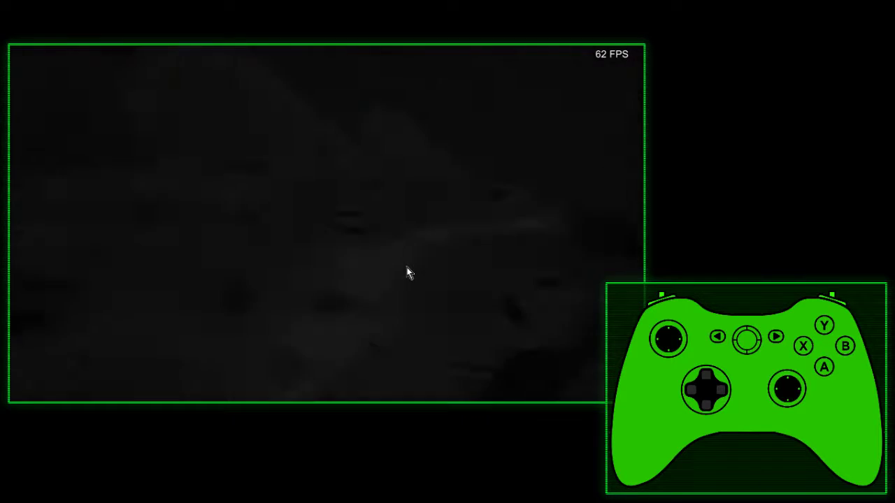
pyautogui.press('Down')
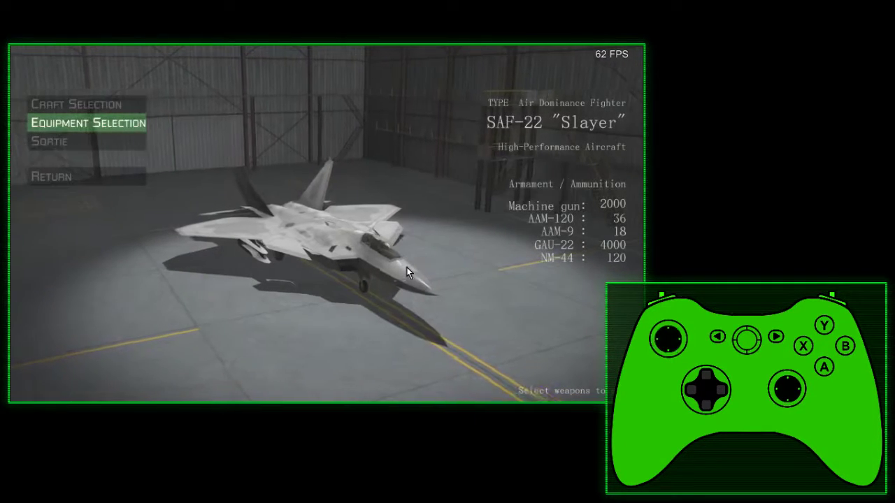
pyautogui.press('Up')
pyautogui.press('Return')
# Preview the XSF-3A and settle on the SAF-22 Slayer
pyautogui.press('Down')
pyautogui.press('Up')
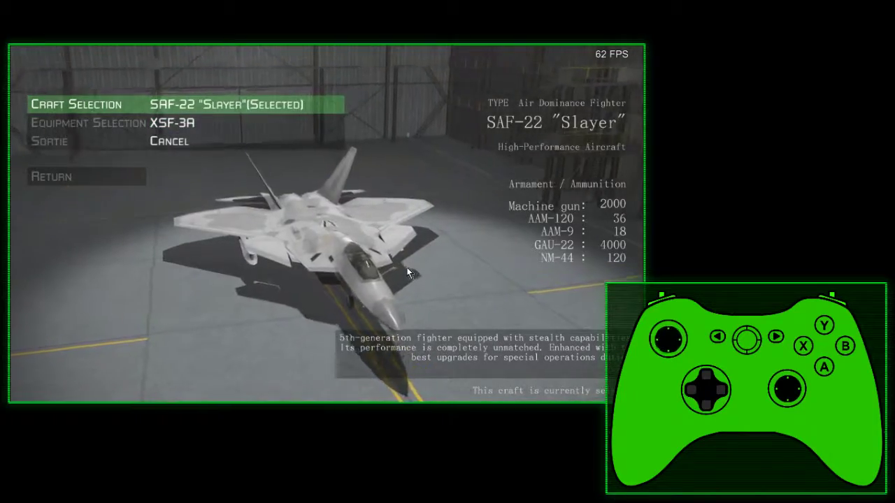
pyautogui.press('Down')
pyautogui.press('Up')
pyautogui.press('Return')
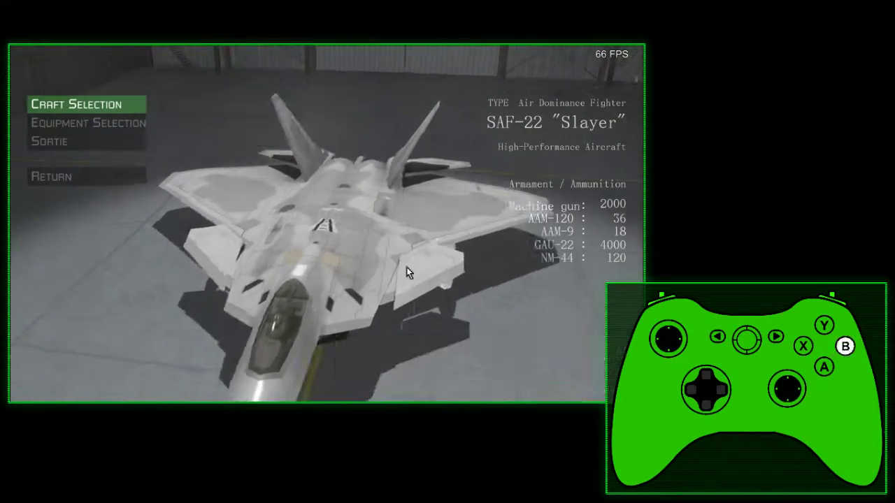
# Look over the SAF-22's weapon slots, then launch the mission
pyautogui.press('Down')
pyautogui.press('Return')
pyautogui.press('Down')
pyautogui.press('Down')
pyautogui.press('Down')
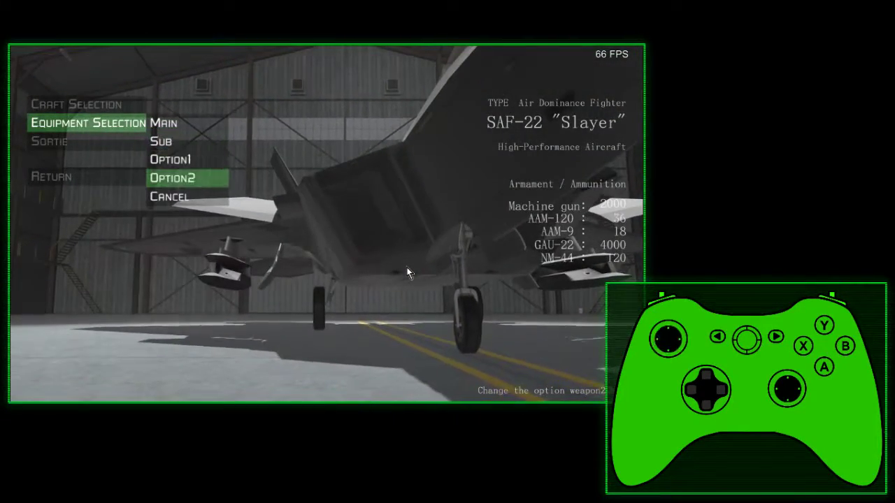
pyautogui.press('Escape')
pyautogui.press('Down')
pyautogui.press('Return')
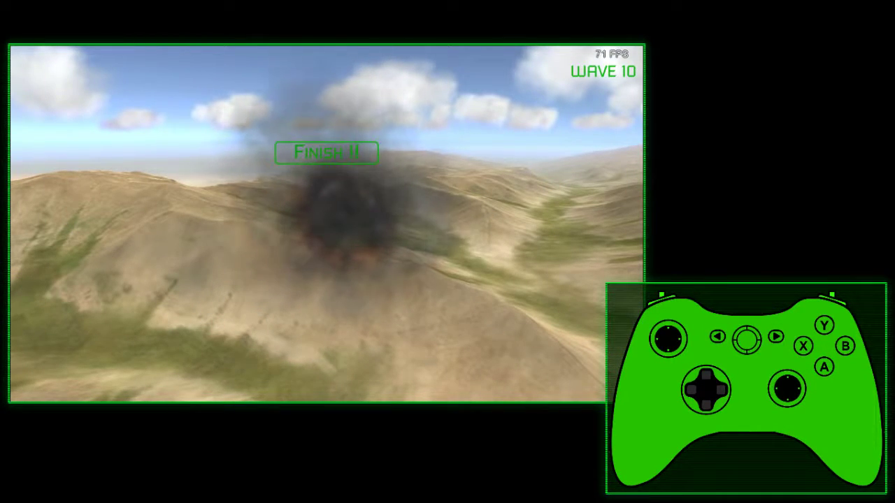
# Toggle the results choice between Retry and Return to Hangar
pyautogui.press('Down')
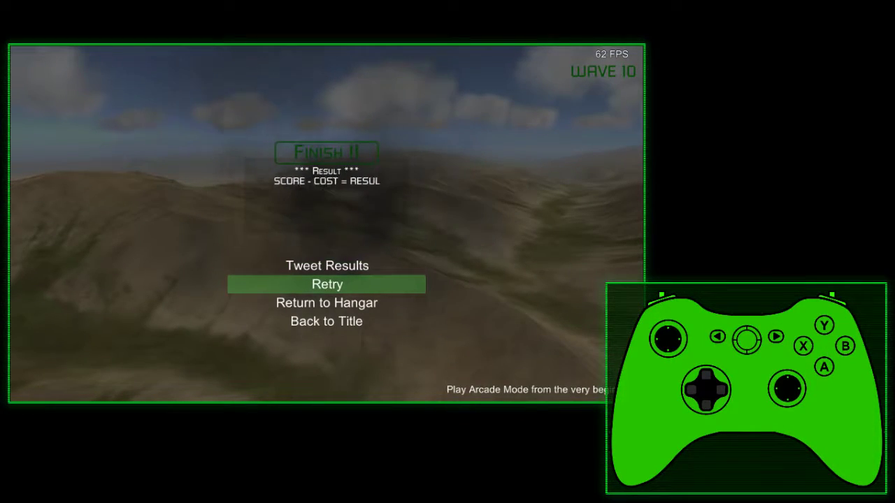
pyautogui.press('Down')
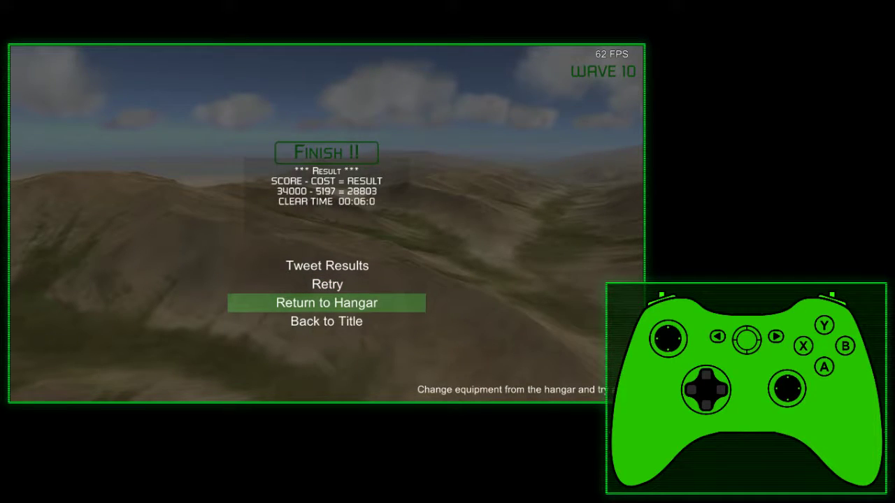
pyautogui.press('Up')
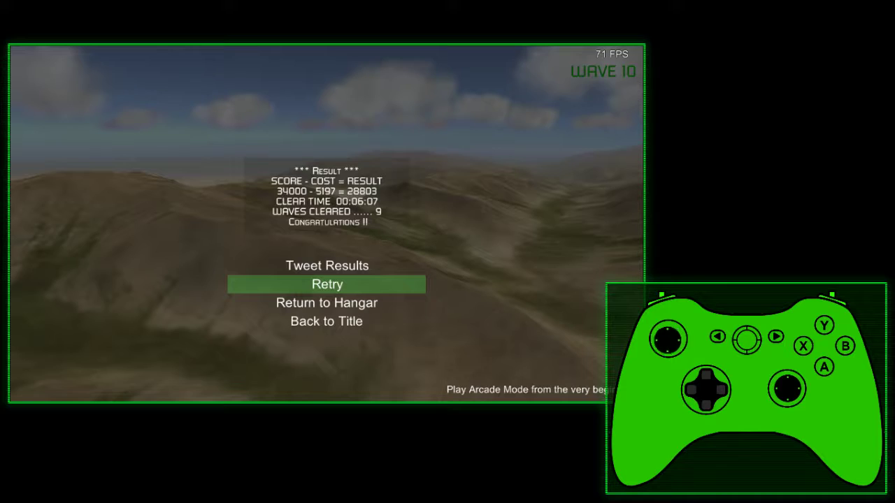
pyautogui.press('Down')
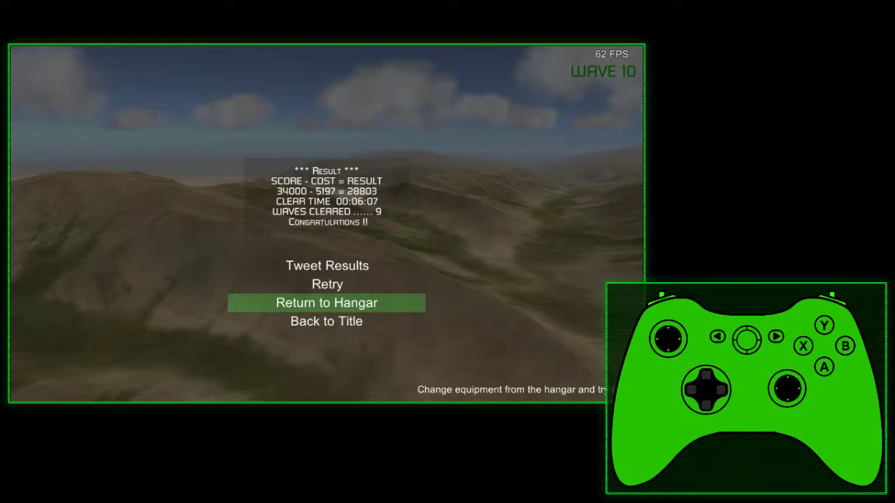
pyautogui.press('Up')
pyautogui.press('Down')
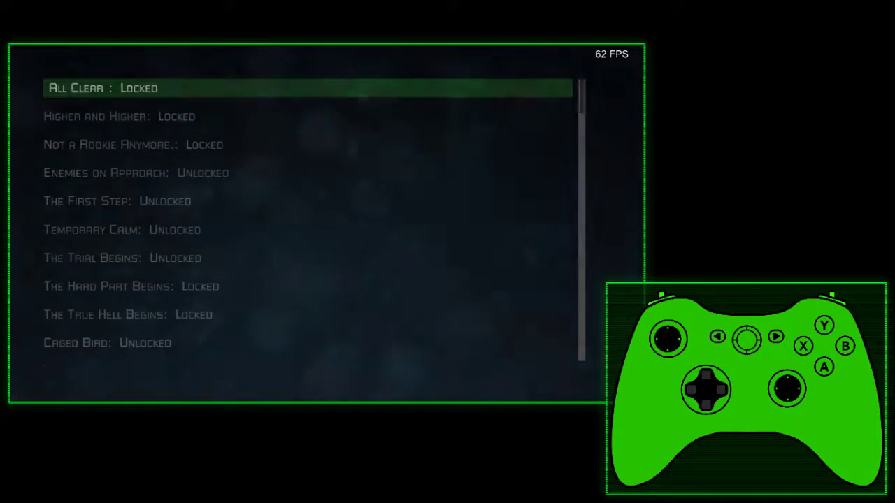
# Leave the results for the title menu and glance at the achievements list
pyautogui.press('Escape')
# View the gamepad button mappings under Options > Controller Settings > Key Config #1
pyautogui.press('Down')
pyautogui.press('Down')
pyautogui.press('Return')
pyautogui.press('Down')
pyautogui.press('Down')
pyautogui.press('Down')
pyautogui.press('Down')
pyautogui.press('Return')
pyautogui.press('Down')
pyautogui.press('Down')
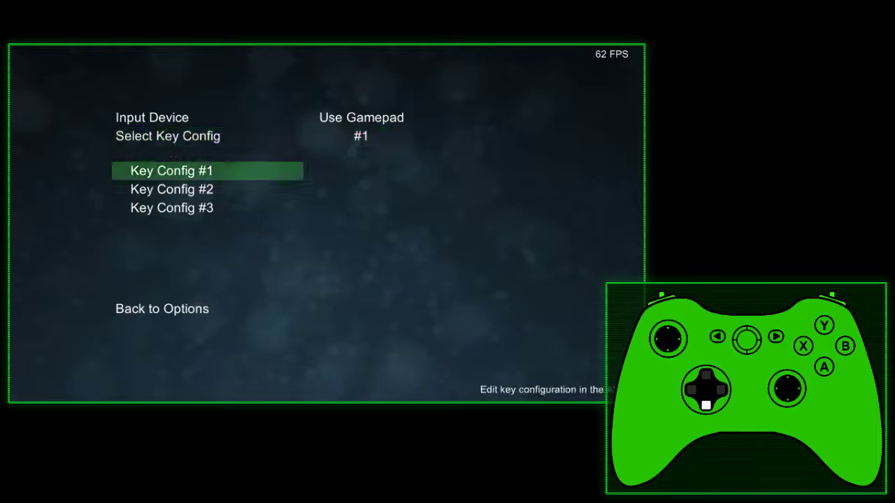
pyautogui.press('Return')
pyautogui.press('Down')
pyautogui.press('Return')
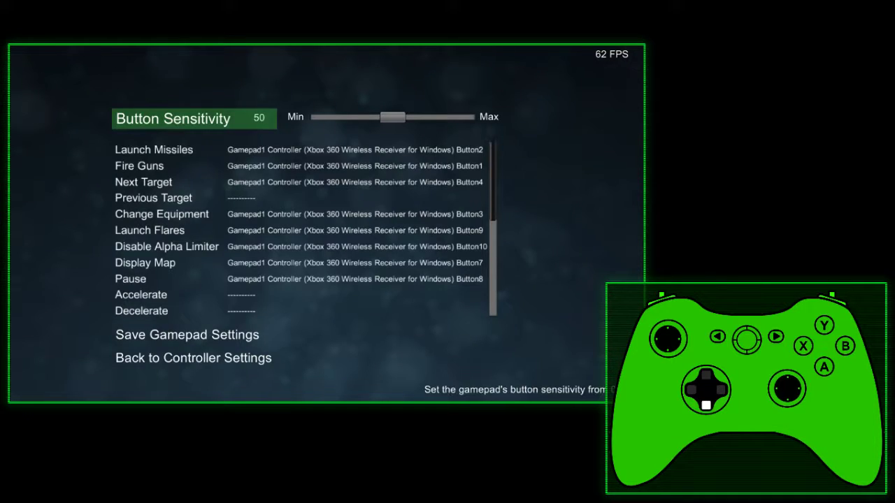
pyautogui.press('Down')
pyautogui.press('Down')
pyautogui.press('Down')
pyautogui.press('Down')
pyautogui.press('Down')
pyautogui.press('Down')
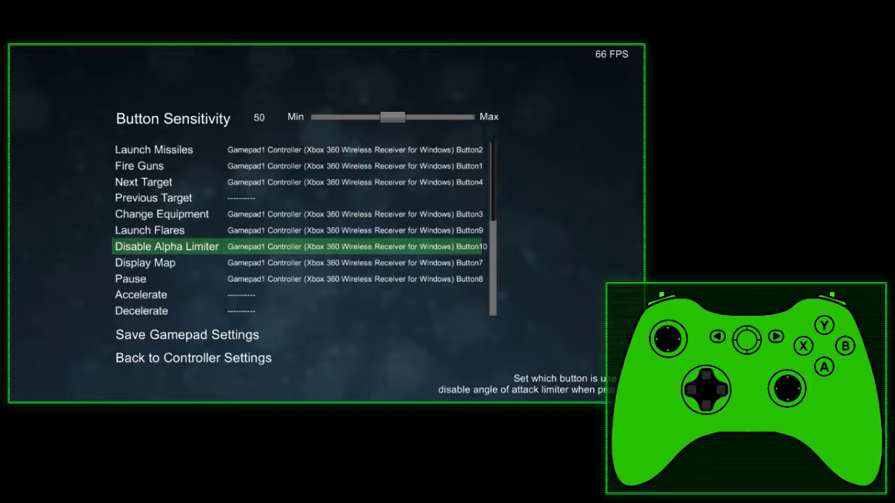
# Back out to the title menu and start Arcade Mode
pyautogui.press('Escape')
pyautogui.press('Escape')
pyautogui.press('Escape')
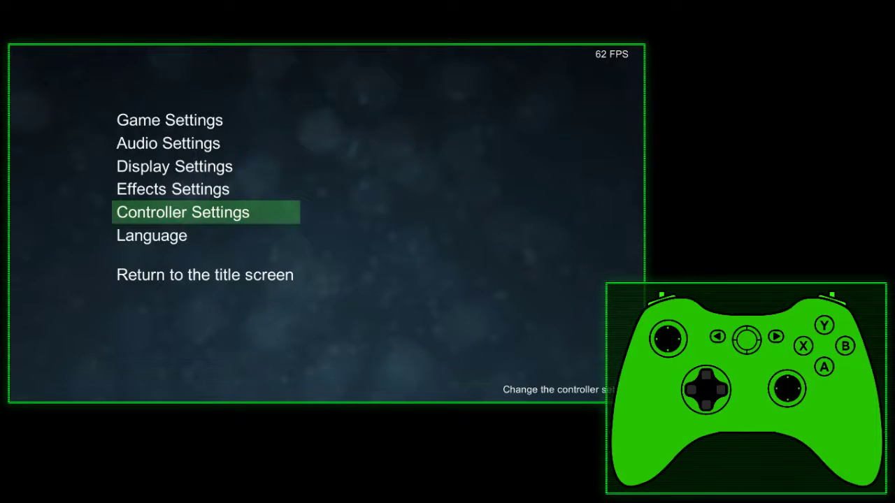
pyautogui.press('Escape')
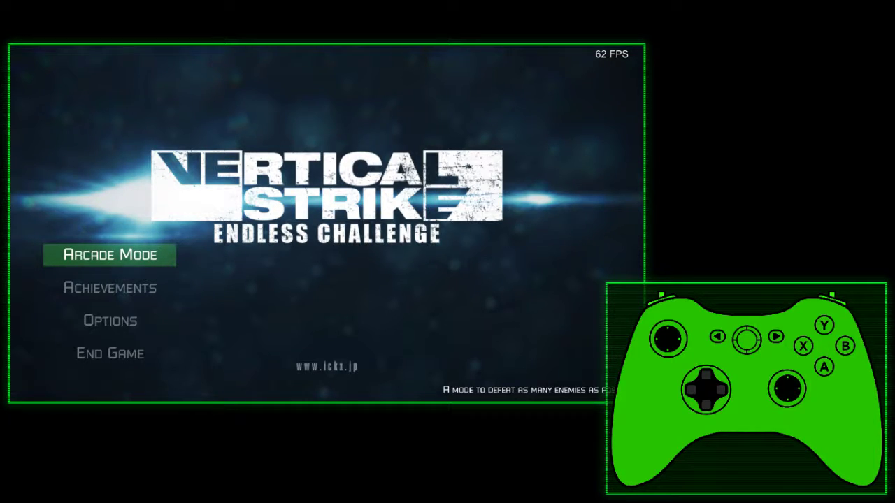
pyautogui.press('Return')
pyautogui.press('Down')
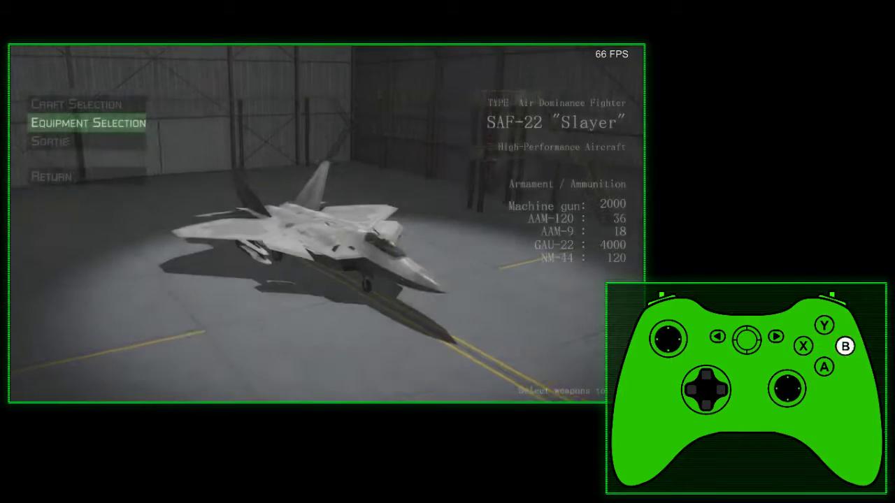
# Open the Main weapon slot in Equipment Selection
pyautogui.press('Return')
pyautogui.press('Down')
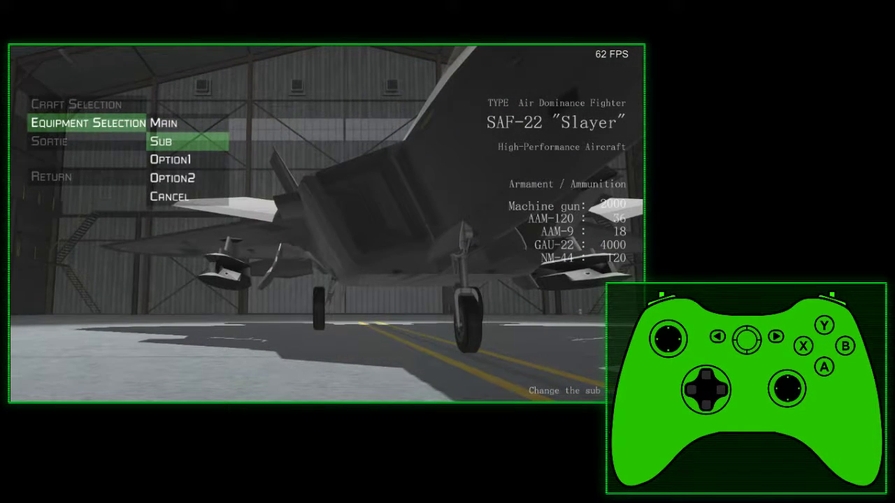
pyautogui.press('Down')
pyautogui.press('Up')
pyautogui.press('Up')
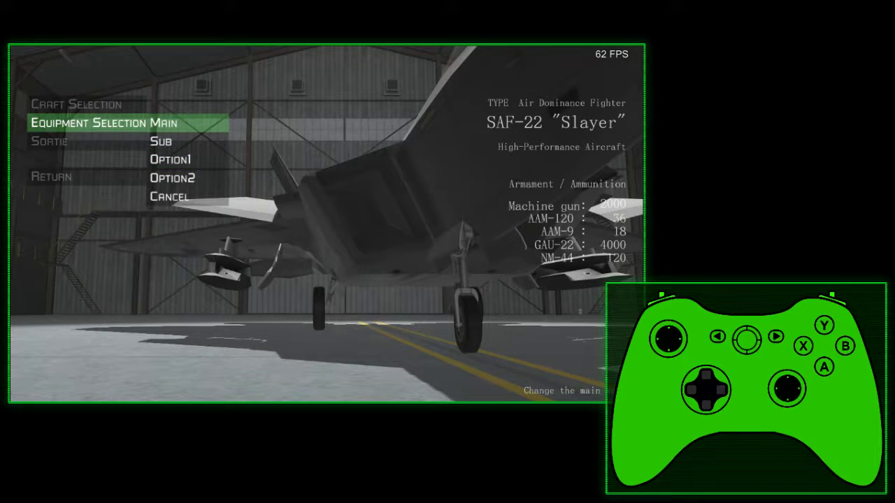
pyautogui.press('Return')
# Browse AAM-9, AAM-120 and ATM-65 Mammoth, stopping on the MK.181 Tiny Mack bomb
pyautogui.press('Down')
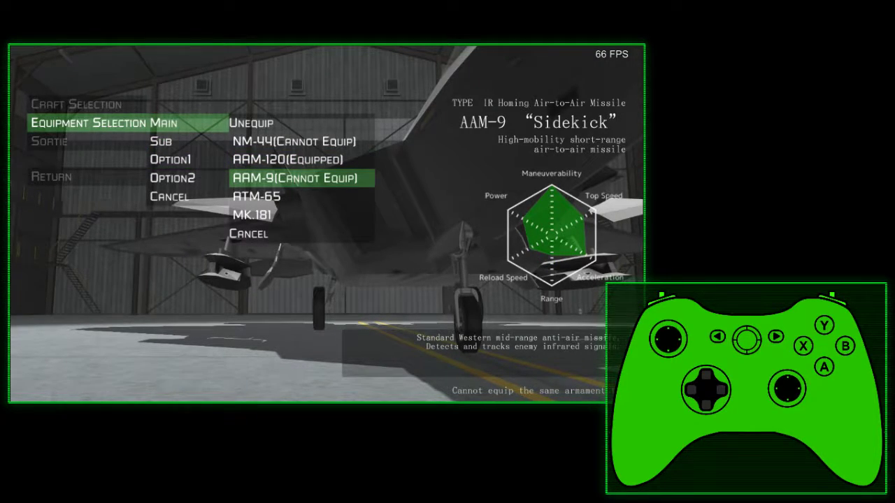
pyautogui.press('Up')
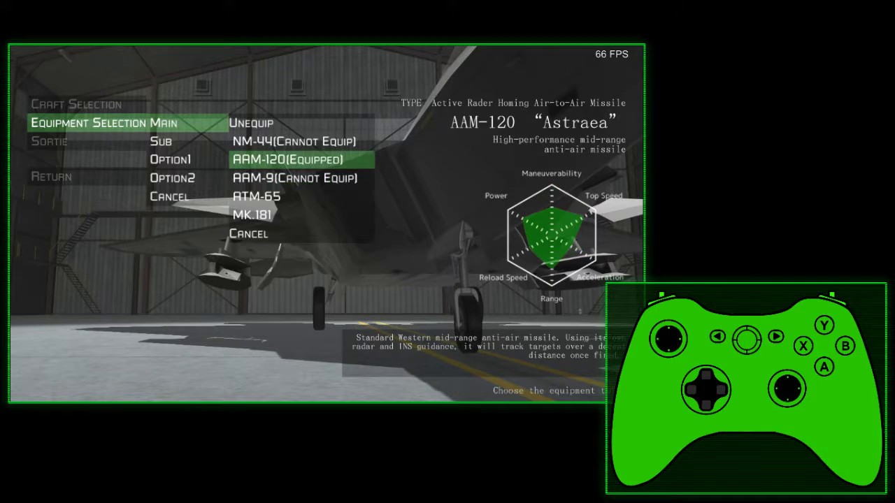
pyautogui.press('Up')
pyautogui.press('Down')
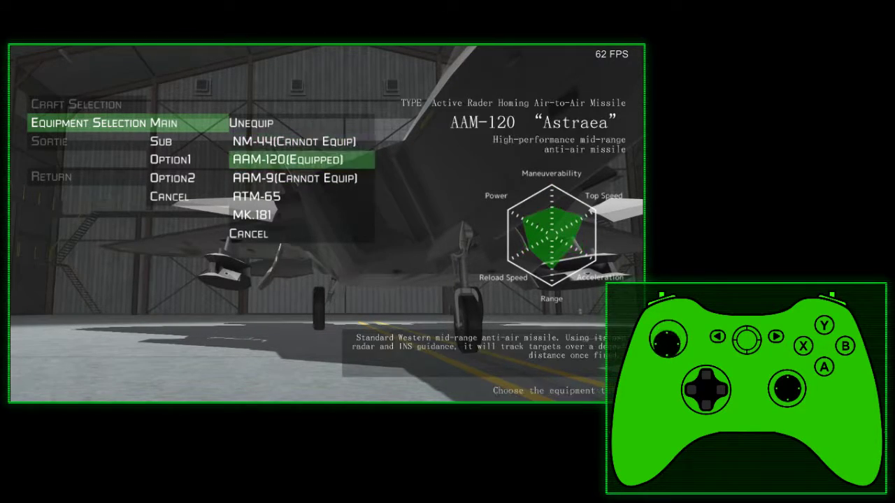
pyautogui.press('Down')
pyautogui.press('Down')
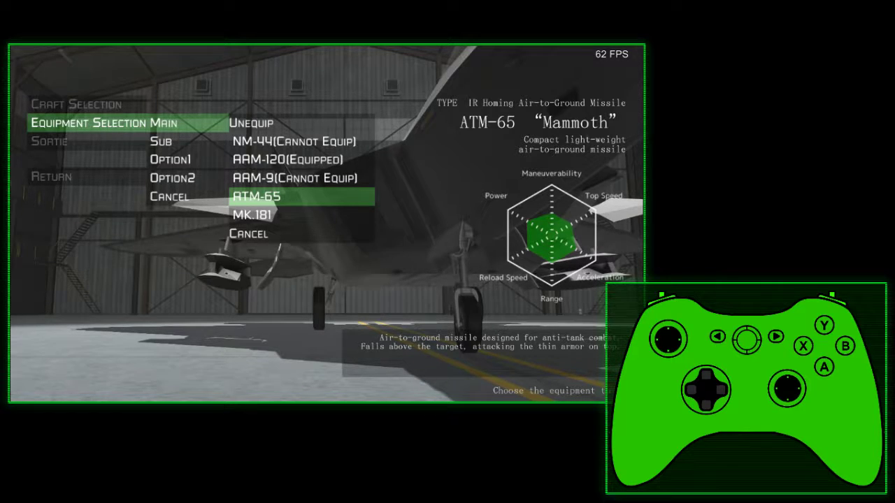
pyautogui.press('Up')
pyautogui.press('Down')
pyautogui.press('Down')
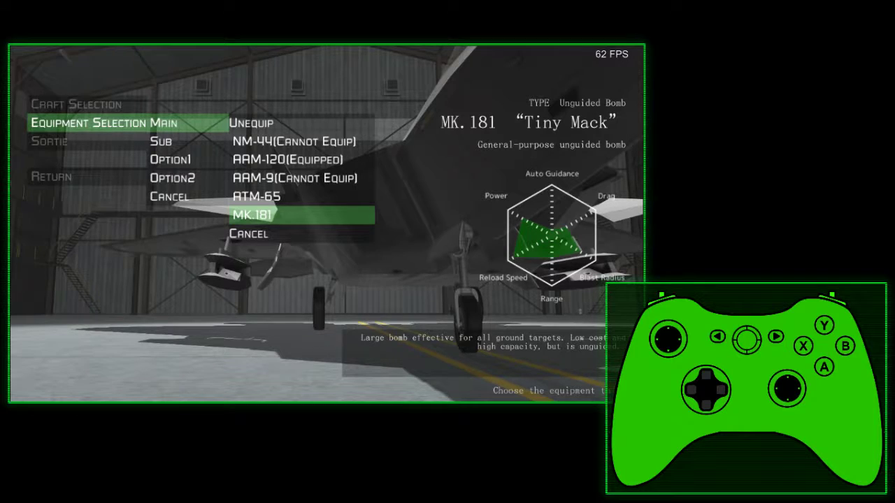
pyautogui.press('Down')
pyautogui.press('Up')
# Leave the Main list and check Option1, keeping GAU-22 equipped
pyautogui.press('Return')
pyautogui.press('Down')
pyautogui.press('Down')
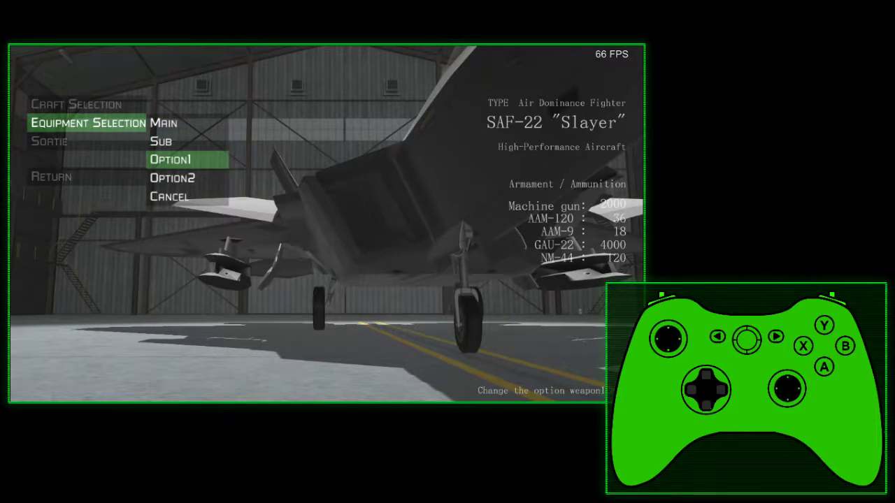
pyautogui.press('Escape')
pyautogui.press('Return')
pyautogui.press('Up')
pyautogui.press('Down')
pyautogui.press('Return')
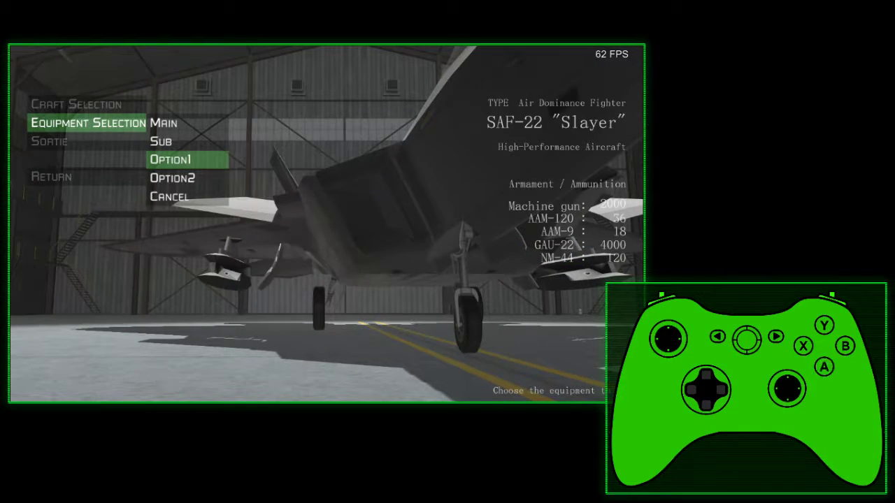
pyautogui.press('Down')
# Reopen Equipment Selection into Option2 and browse down to ATM-65
pyautogui.press('Up')
pyautogui.press('Down')
pyautogui.press('Return')
pyautogui.press('Return')
pyautogui.press('Down')
pyautogui.press('Down')
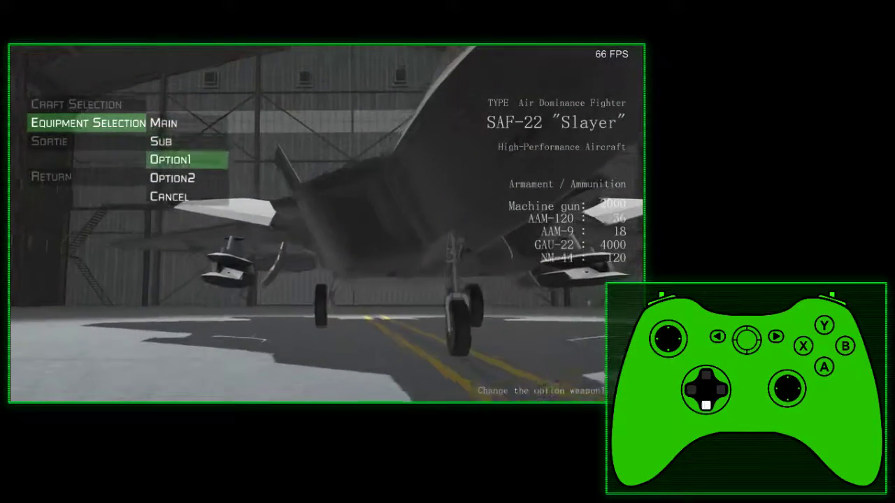
pyautogui.press('Down')
pyautogui.press('Return')
pyautogui.press('Down')
pyautogui.press('Down')
pyautogui.press('Down')
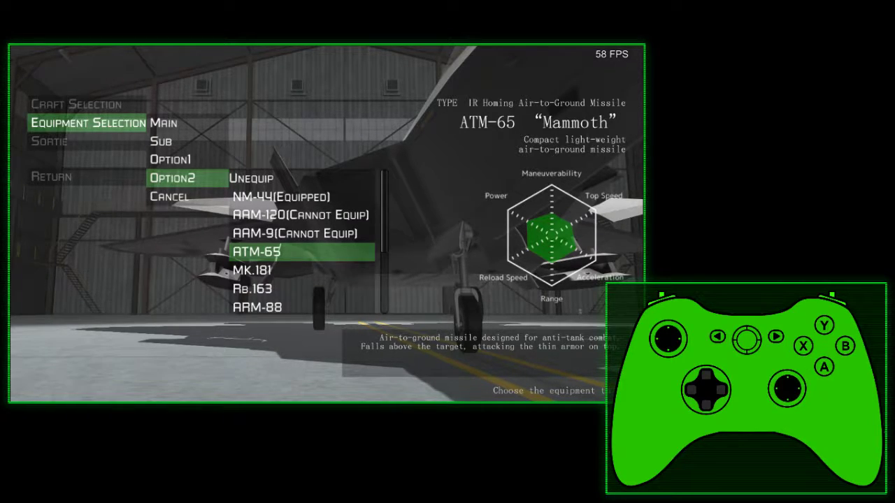
pyautogui.press('Down')
pyautogui.press('Up')
pyautogui.press('Down')
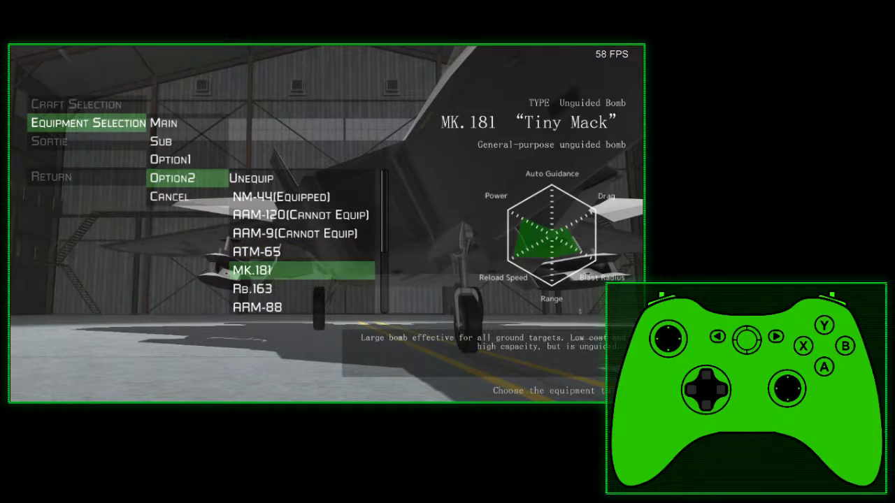
pyautogui.press('Up')
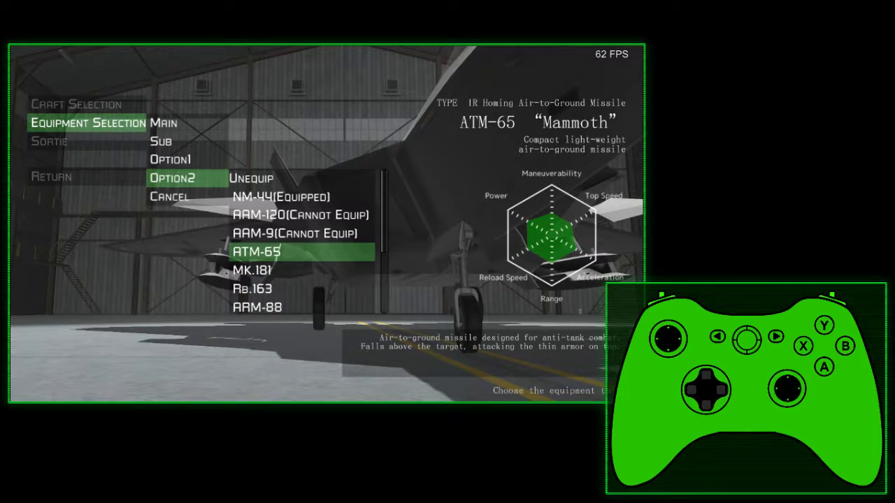
pyautogui.press('Up')
pyautogui.press('Up')
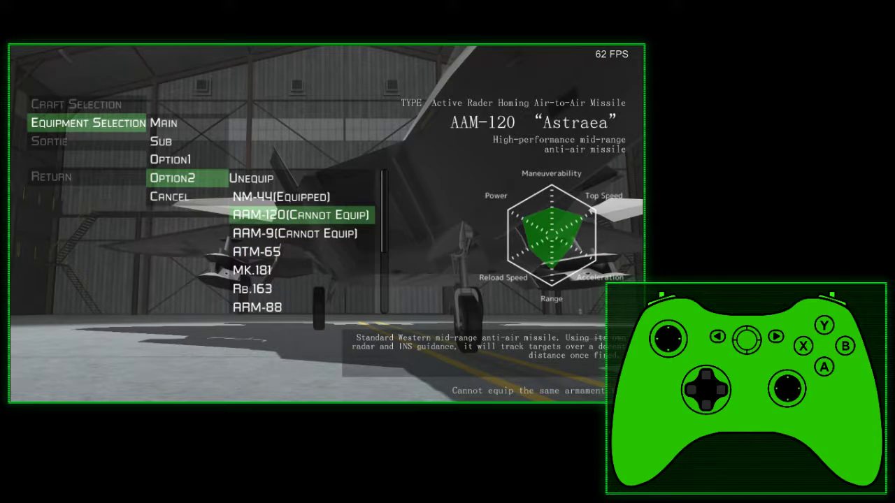
pyautogui.press('Down')
pyautogui.press('Down')
pyautogui.press('Up')
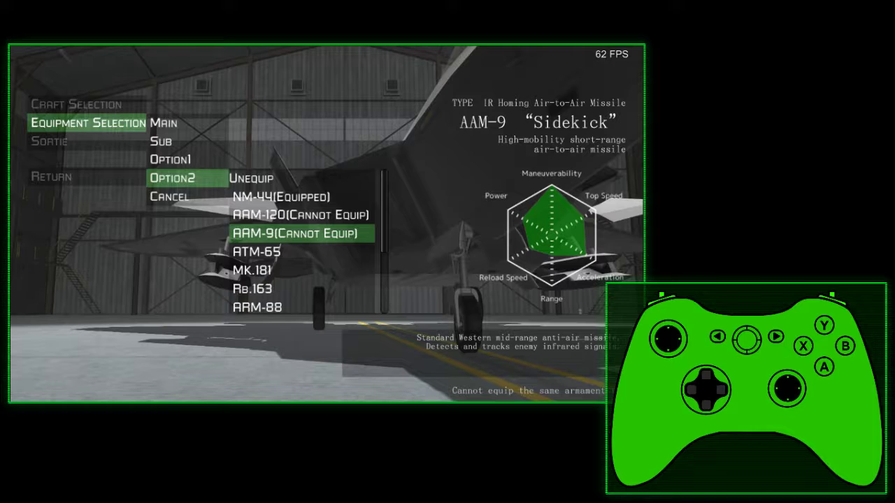
pyautogui.press('Down')
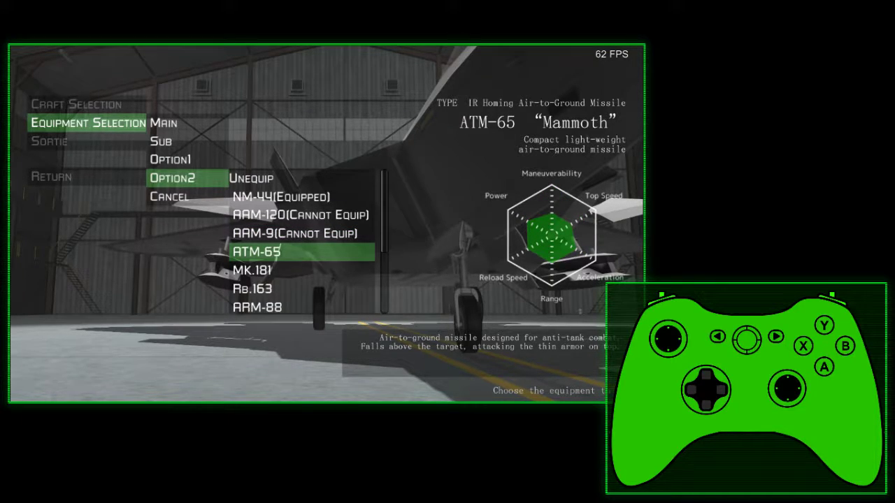
pyautogui.press('Down')
pyautogui.press('Down')
pyautogui.press('Down')
pyautogui.press('Down')
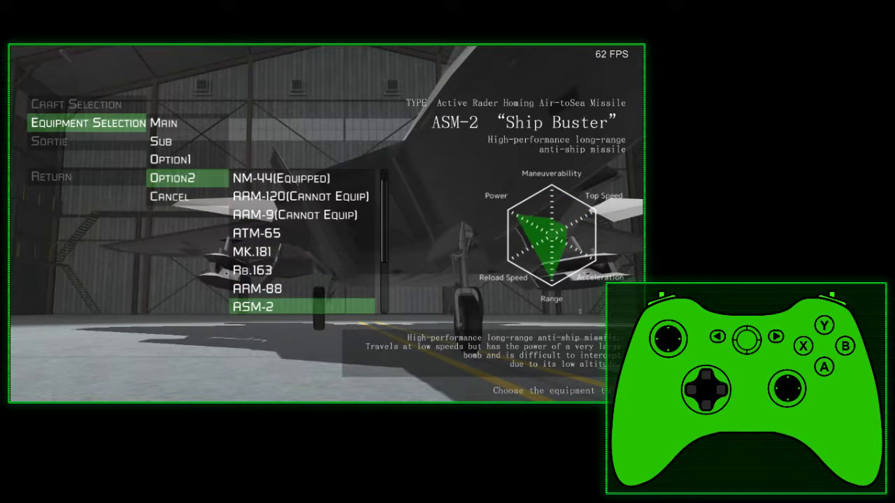
pyautogui.press('Down')
pyautogui.press('Down')
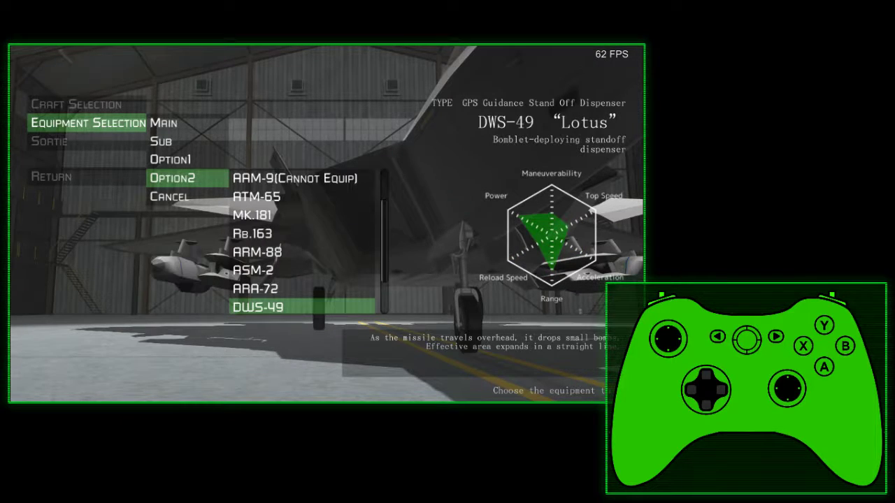
pyautogui.press('Down')
pyautogui.press('Down')
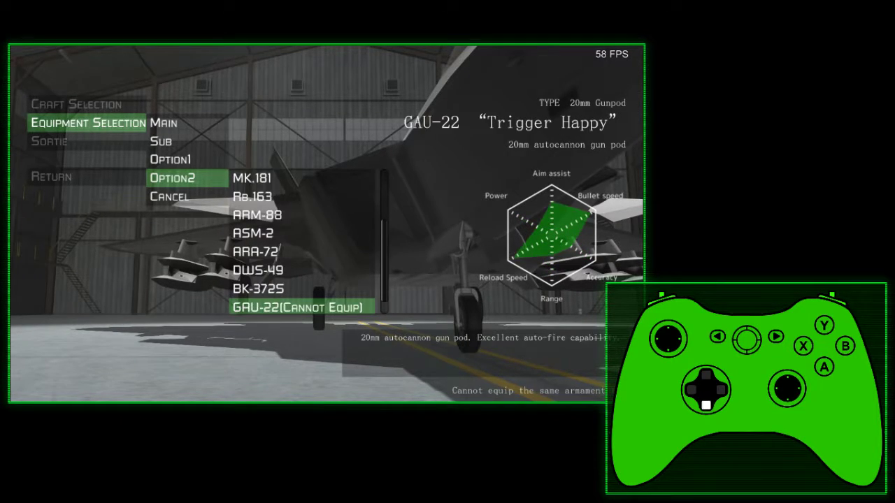
pyautogui.press('Down')
pyautogui.press('Down')
pyautogui.press('Up')
pyautogui.press('Up')
pyautogui.press('Up')
pyautogui.press('Down')
pyautogui.press('Down')
# Leave Option2 unchanged and open the Sub weapon list at ATM-65 Mammoth
pyautogui.press('Return')
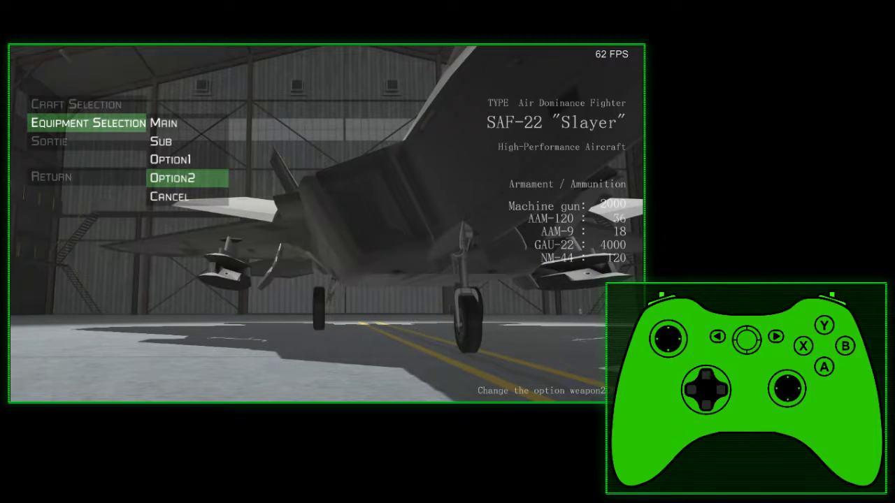
pyautogui.press('Up')
pyautogui.press('Up')
pyautogui.press('Return')
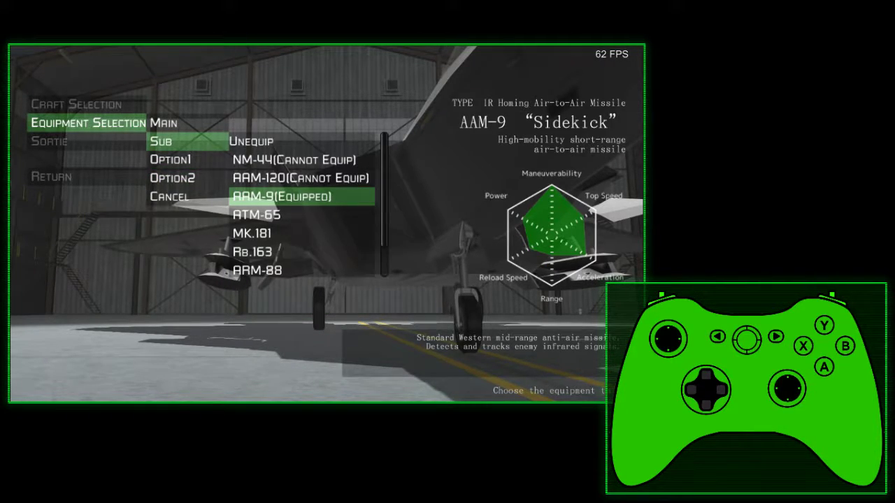
pyautogui.press('Down')
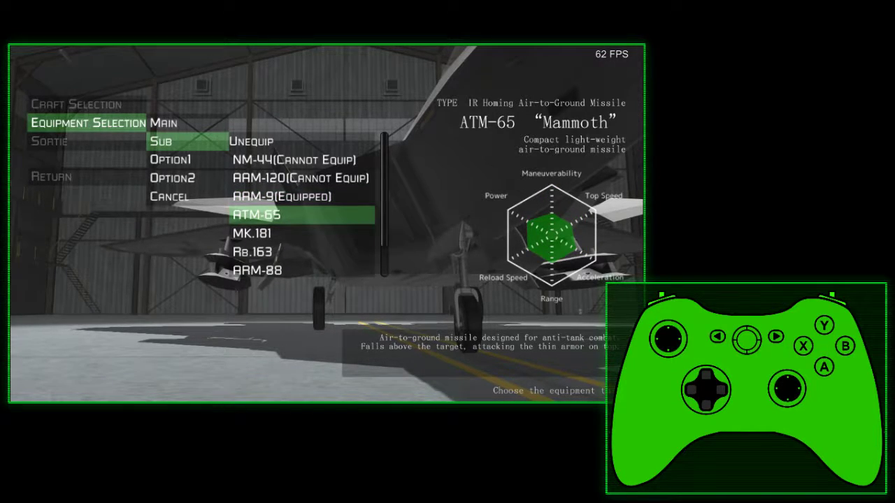
# Browse Rb.163, ARM-88 and ASM-2, then back through NM-44 and AAM-9 to ATM-65
pyautogui.press('Down')
pyautogui.press('Down')
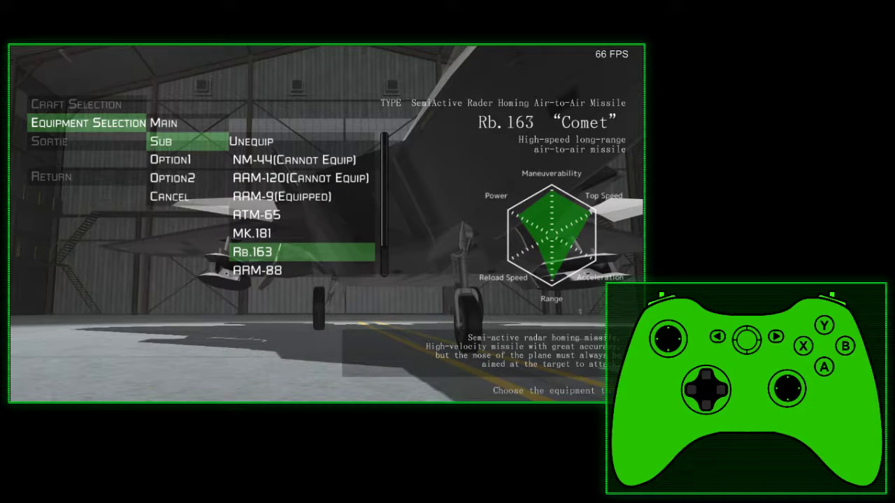
pyautogui.press('Down')
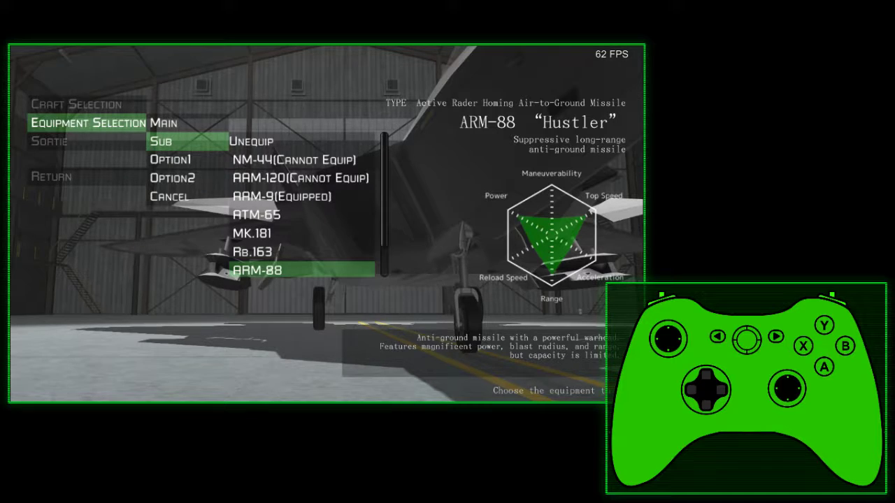
pyautogui.press('Down')
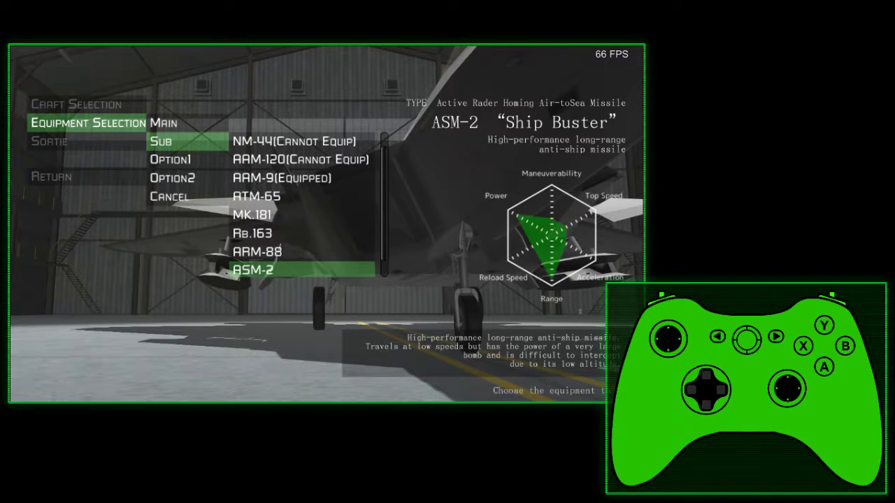
pyautogui.press('Down')
pyautogui.press('Up')
pyautogui.press('Up')
pyautogui.press('Up')
pyautogui.press('Up')
pyautogui.press('Up')
pyautogui.press('Up')
pyautogui.press('Up')
pyautogui.press('Up')
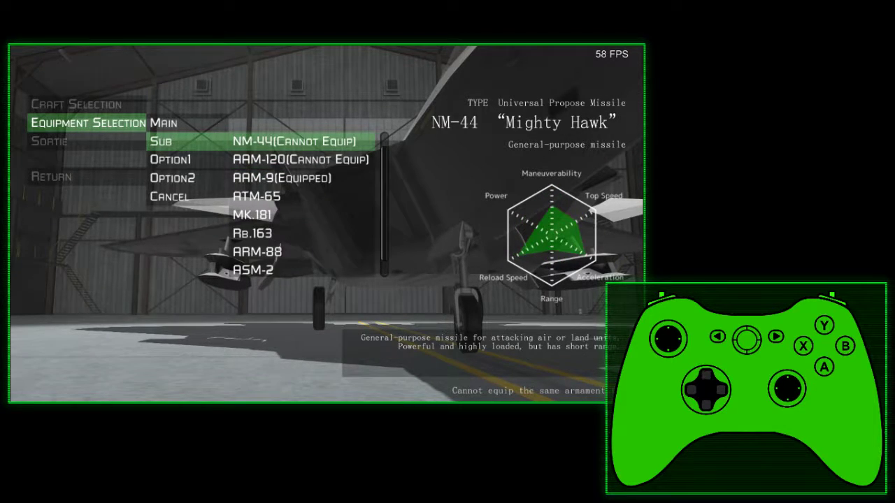
pyautogui.press('Up')
pyautogui.press('Down')
pyautogui.press('Down')
pyautogui.press('Down')
pyautogui.press('Down')
# Equip ATM-65 as the sub weapon, then browse the main weapon choices
pyautogui.press('Return')
pyautogui.press('Up')
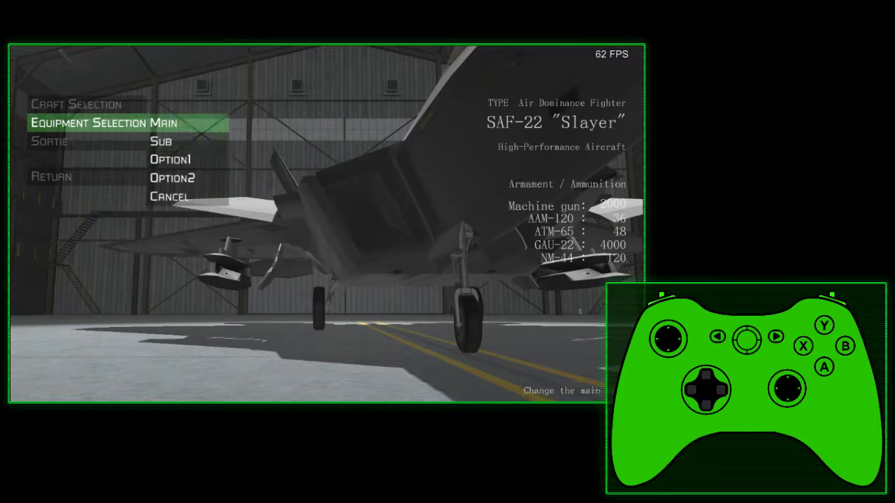
pyautogui.press('Return')
pyautogui.press('Down')
pyautogui.press('Down')
pyautogui.press('Down')
pyautogui.press('Down')
pyautogui.press('Down')
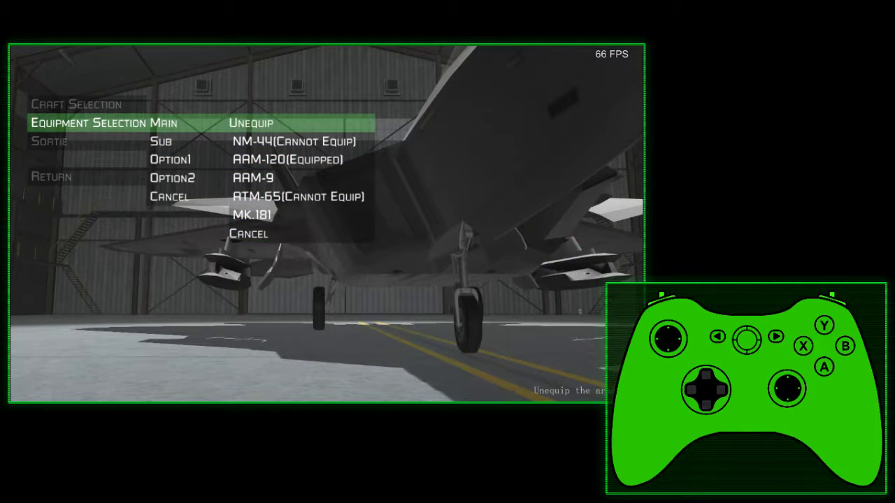
pyautogui.press('Up')
pyautogui.press('Up')
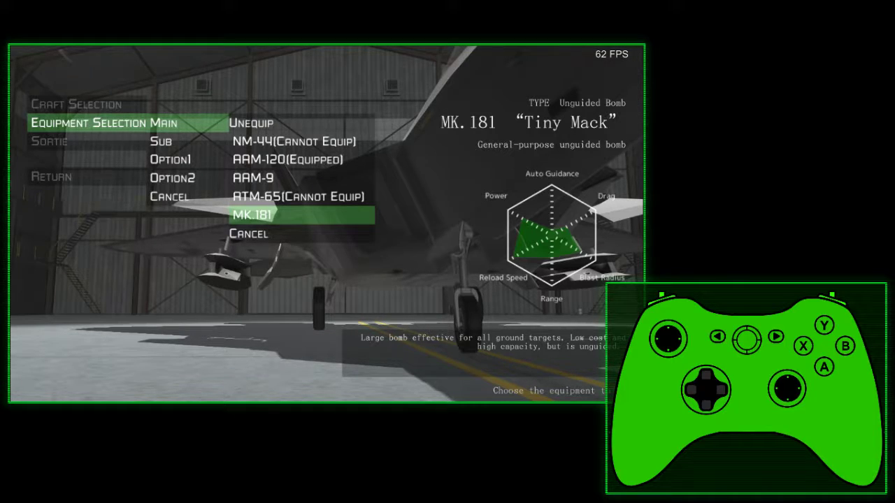
pyautogui.press('Down')
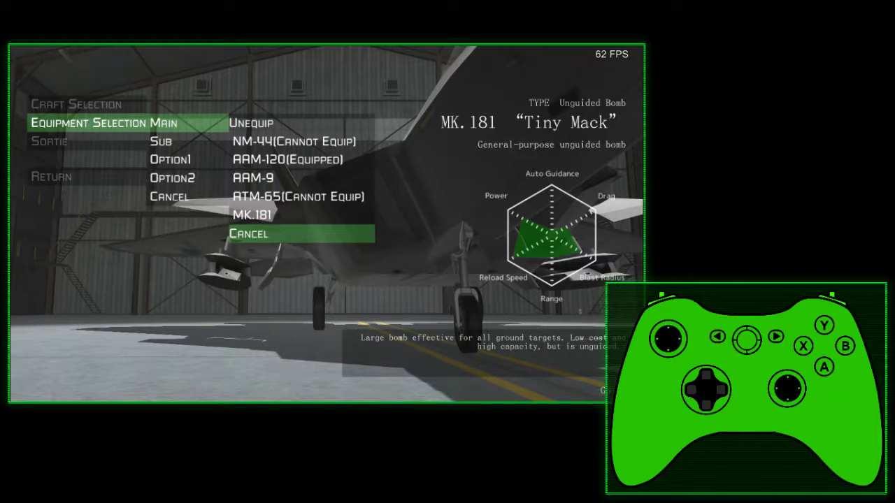
# Preview the MK.181 bomb again, then confirm AAM-120 as the main weapon
pyautogui.press('Up')
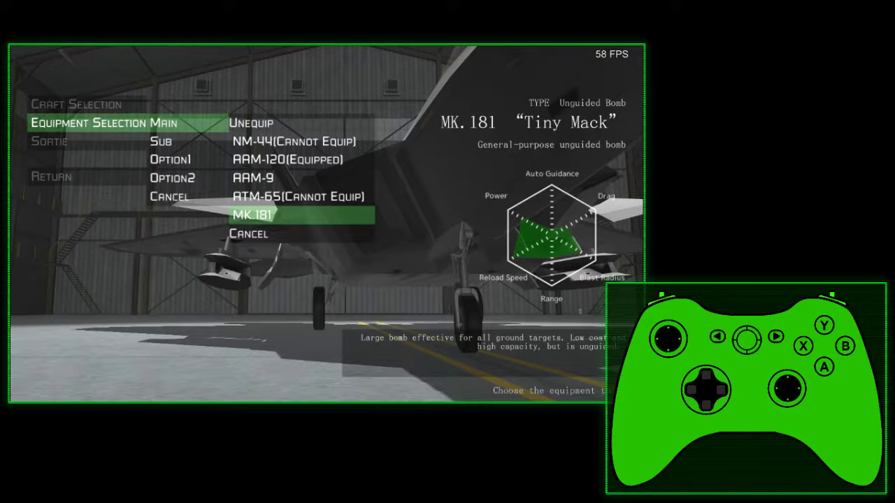
pyautogui.press('Down')
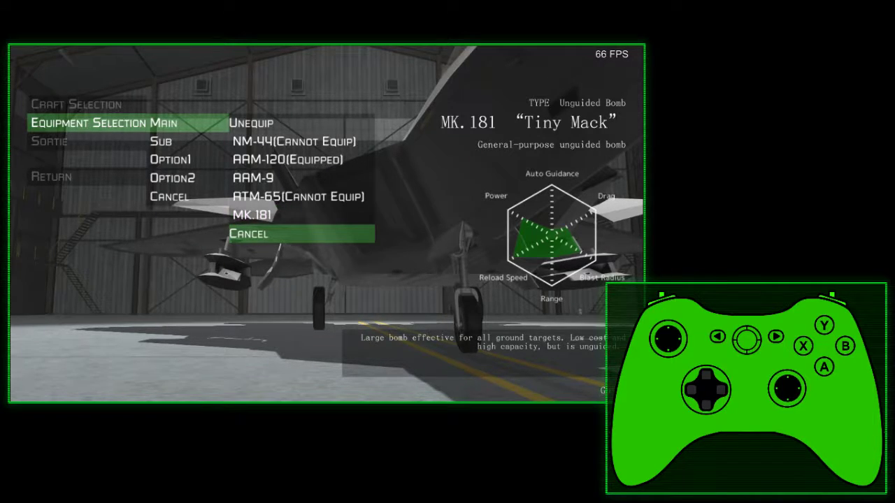
pyautogui.press('Up')
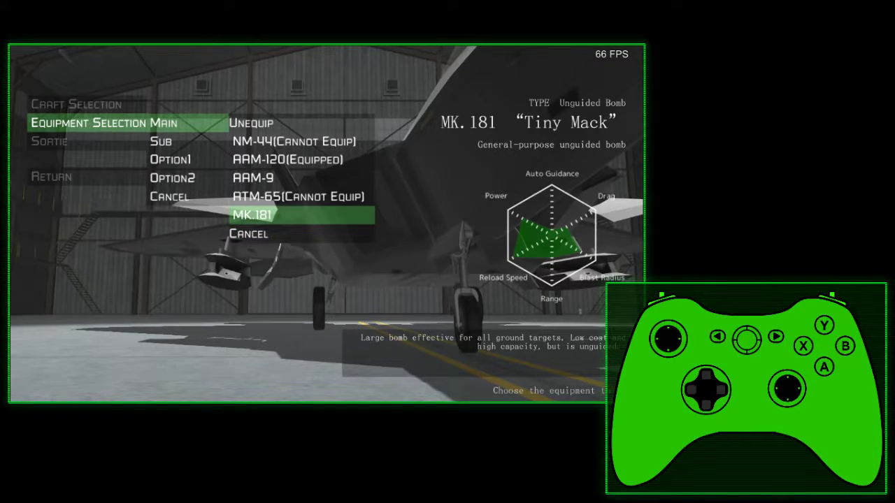
pyautogui.press('Down')
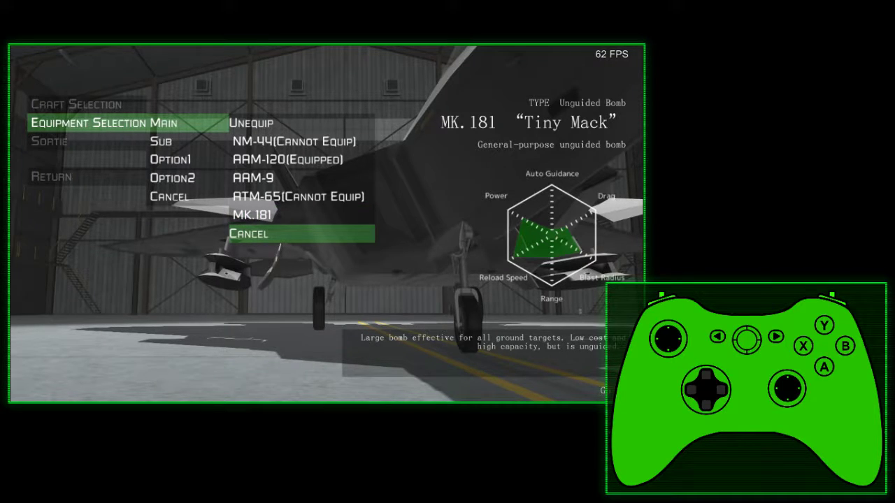
pyautogui.press('Up')
pyautogui.press('Up')
pyautogui.press('Up')
pyautogui.press('Up')
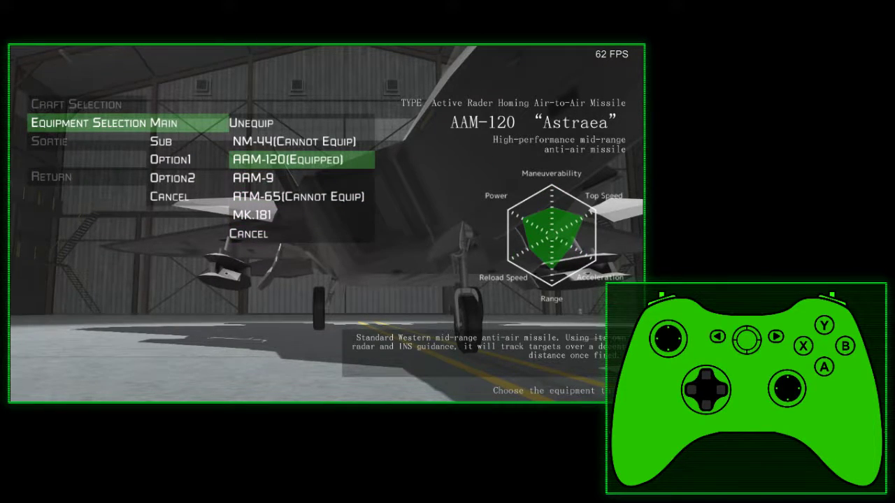
pyautogui.press('Return')
pyautogui.press('Down')
pyautogui.press('Down')
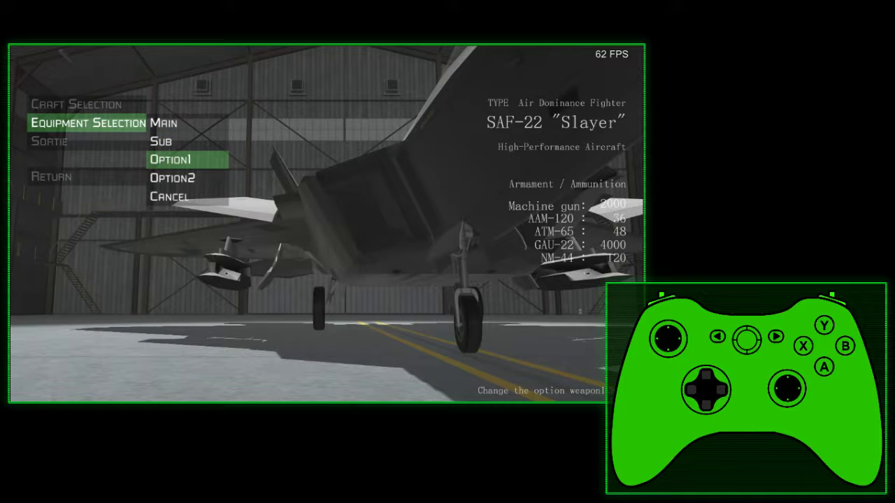
pyautogui.press('Return')
pyautogui.press('Down')
pyautogui.press('Up')
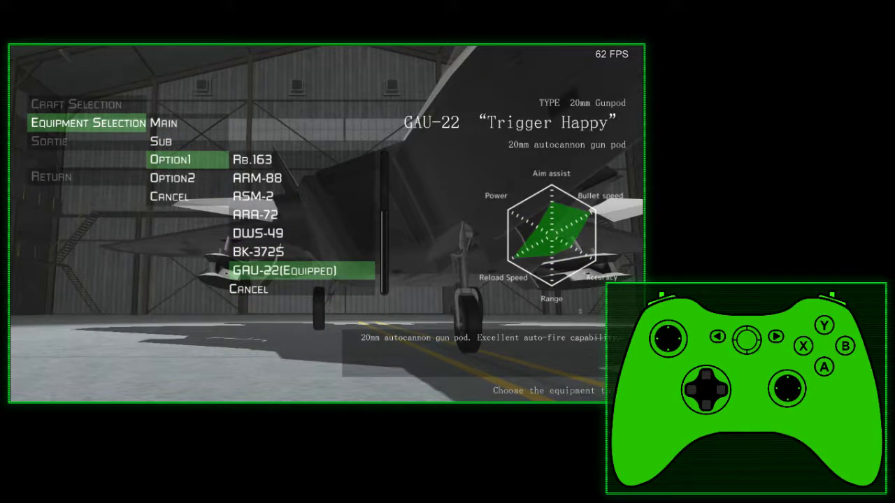
pyautogui.press('Return')
pyautogui.press('Down')
pyautogui.press('Return')
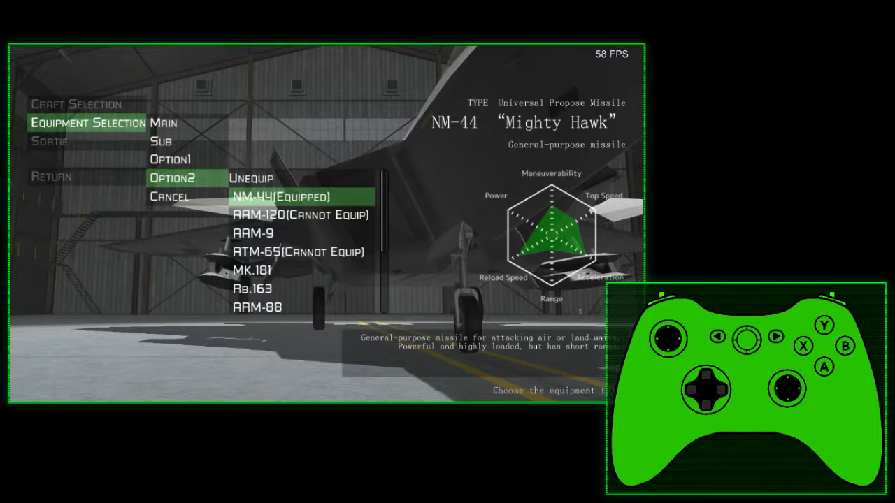
pyautogui.press('Down')
pyautogui.press('Down')
pyautogui.press('Down')
pyautogui.press('Down')
pyautogui.press('Down')
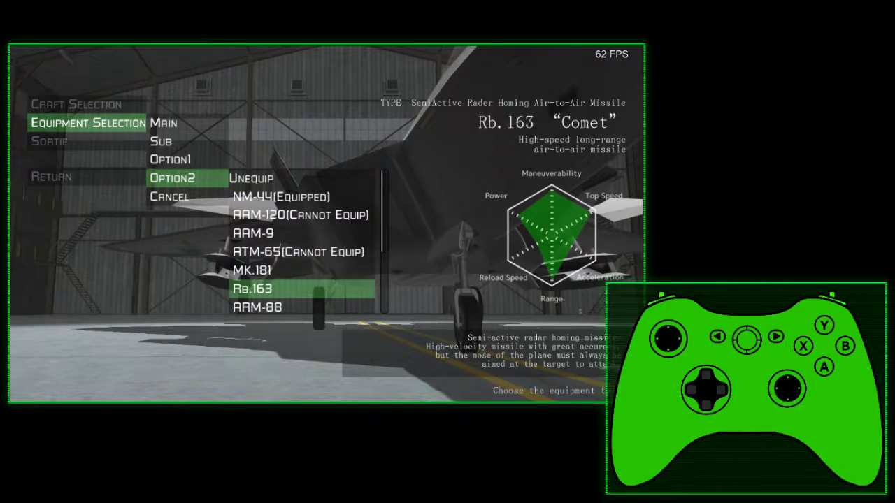
pyautogui.press('Up')
pyautogui.press('Up')
pyautogui.press('Up')
pyautogui.press('Up')
pyautogui.press('Up')
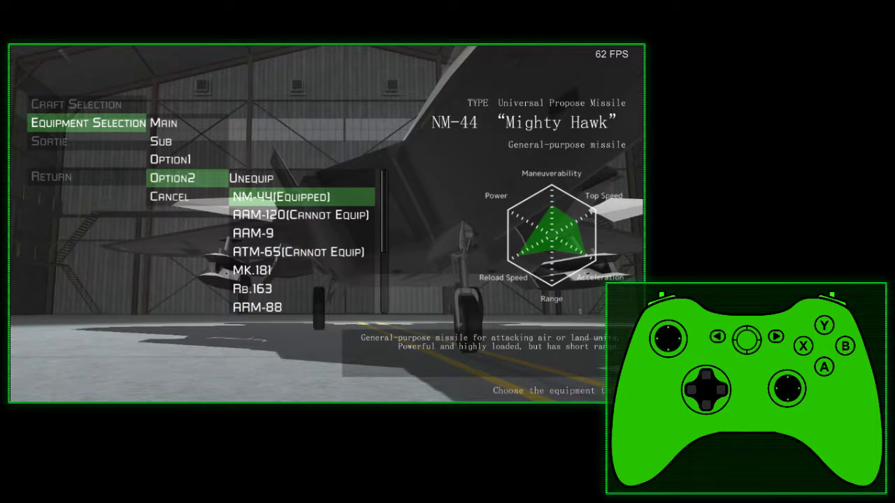
pyautogui.press('Down')
pyautogui.press('Return')
# Leave Option2 with NM-44 kept, finish equipment selection, and launch the sortie
pyautogui.press('Escape')
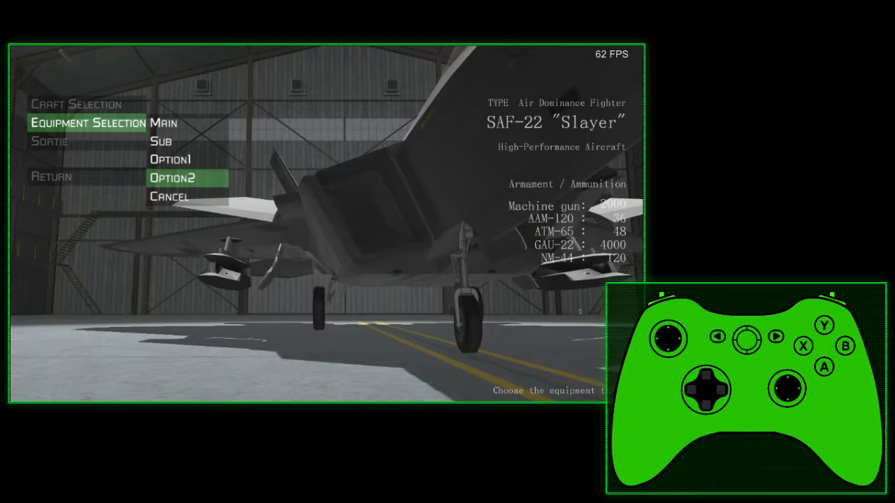
pyautogui.press('Escape')
pyautogui.press('Down')
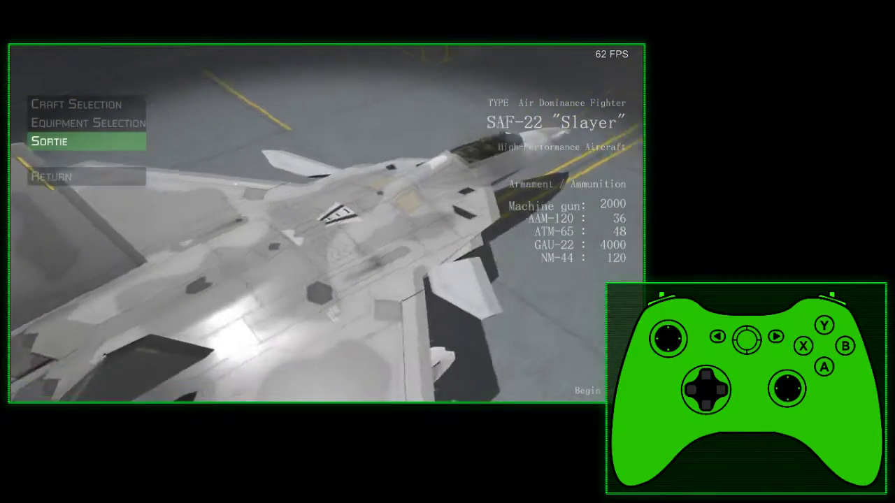
pyautogui.press('Return')
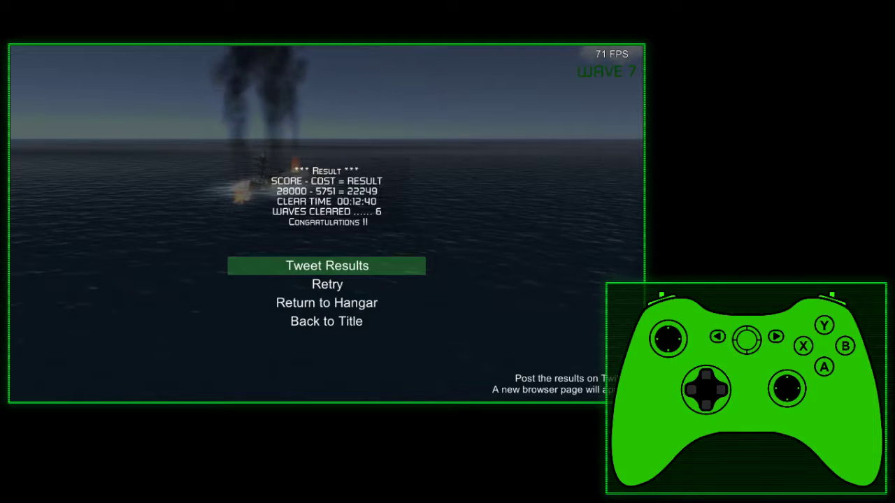
pyautogui.press('Down')
pyautogui.press('Down')
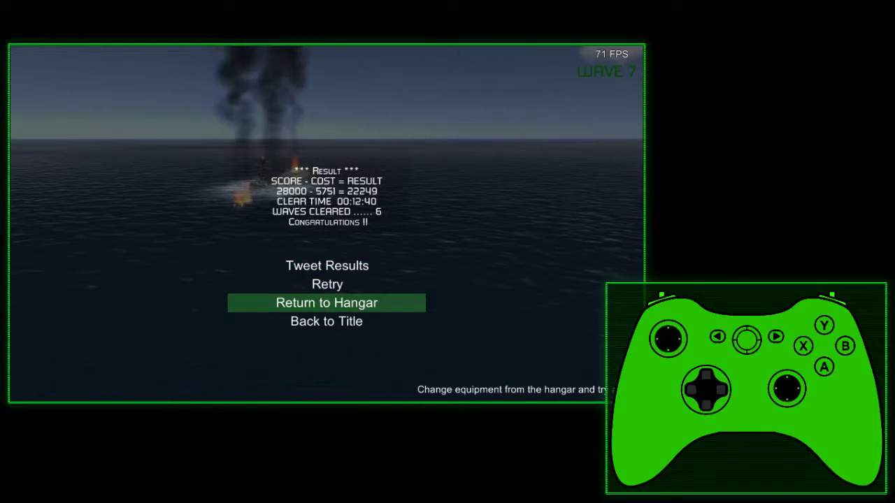
pyautogui.press('Down')
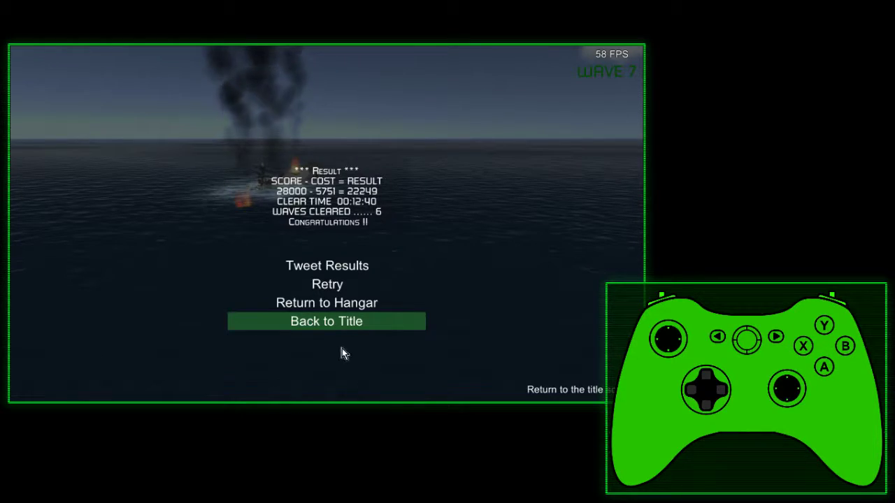
# Leave the results screen via Back to Title
pyautogui.press('Down')
pyautogui.press('Up')
pyautogui.press('Return')
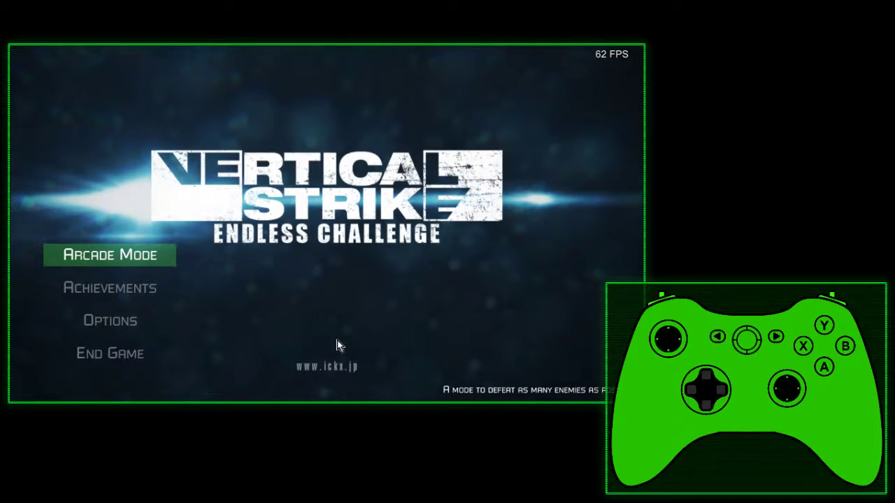
pyautogui.press('Down')
pyautogui.press('Down')
pyautogui.press('Down')
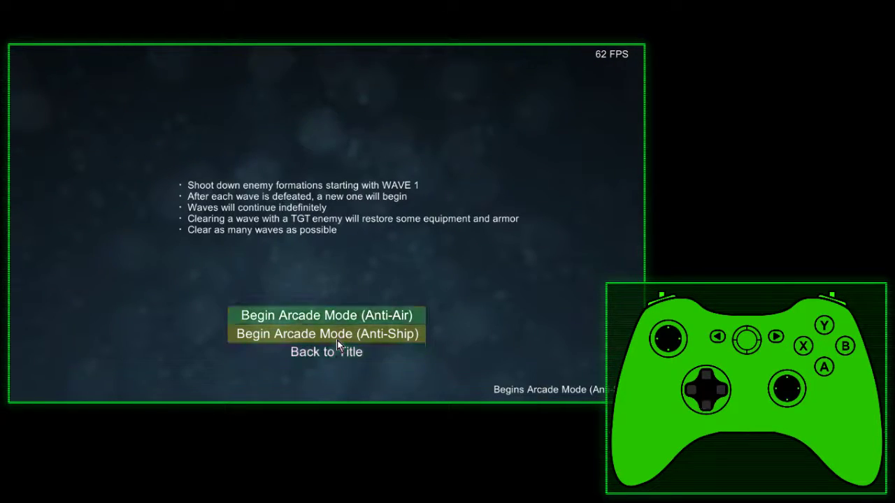
# Browse the Arcade Mode start options, back out, and quit via End Game
pyautogui.press('Down')
pyautogui.press('Down')
pyautogui.press('Escape')
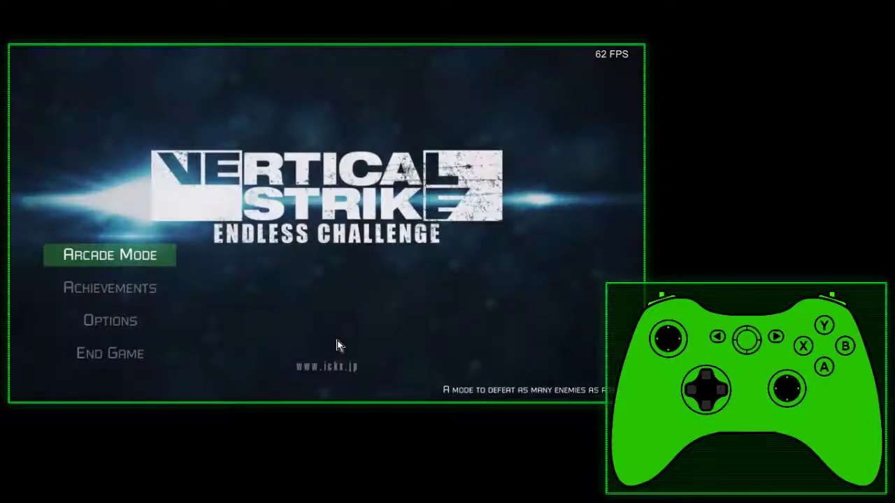
pyautogui.press('Down')
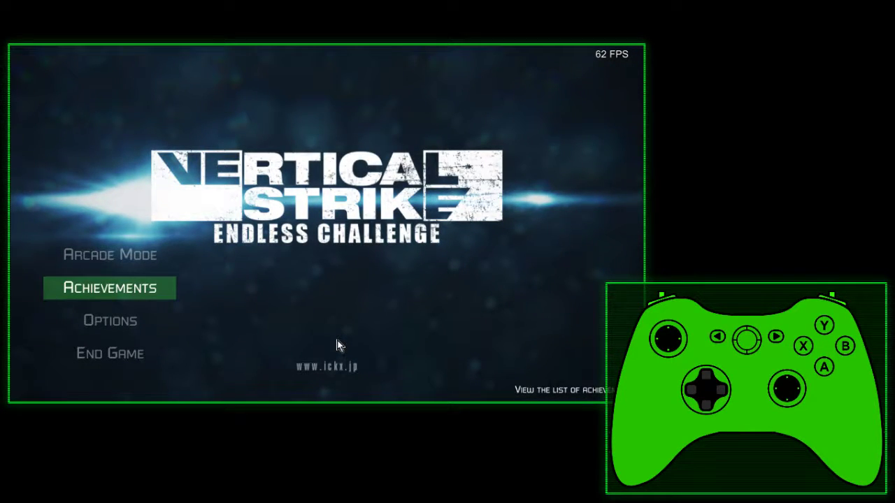
pyautogui.press('Down')
pyautogui.press('Down')
pyautogui.press('Return')
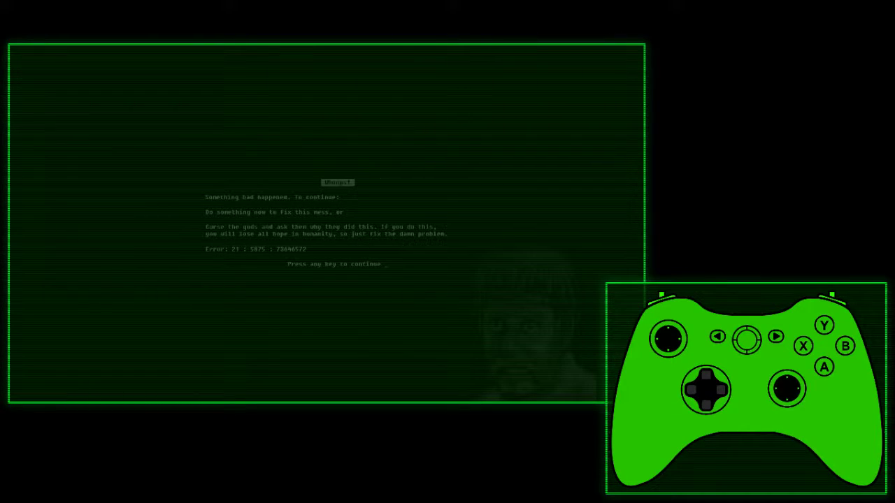